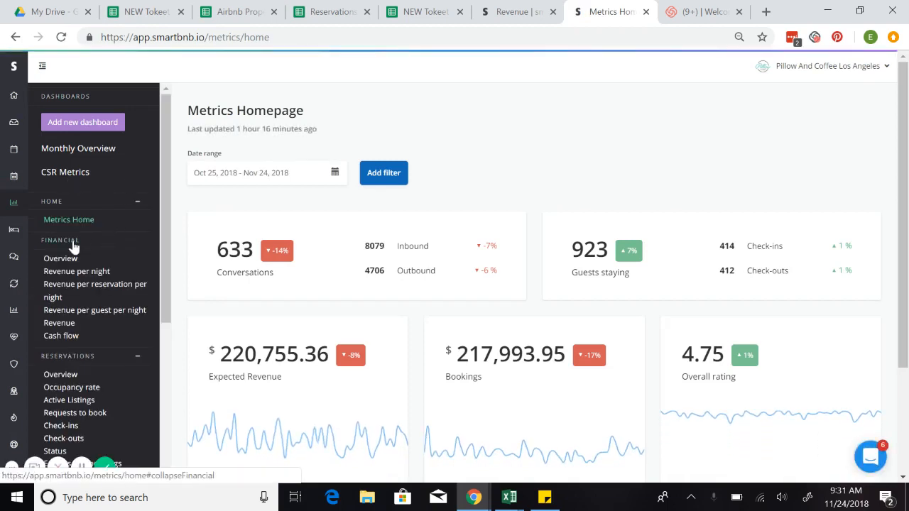
Step: Open the Revenue report and show the reservations behind Oct 25, 2018 in a new window
left_click(56, 325)
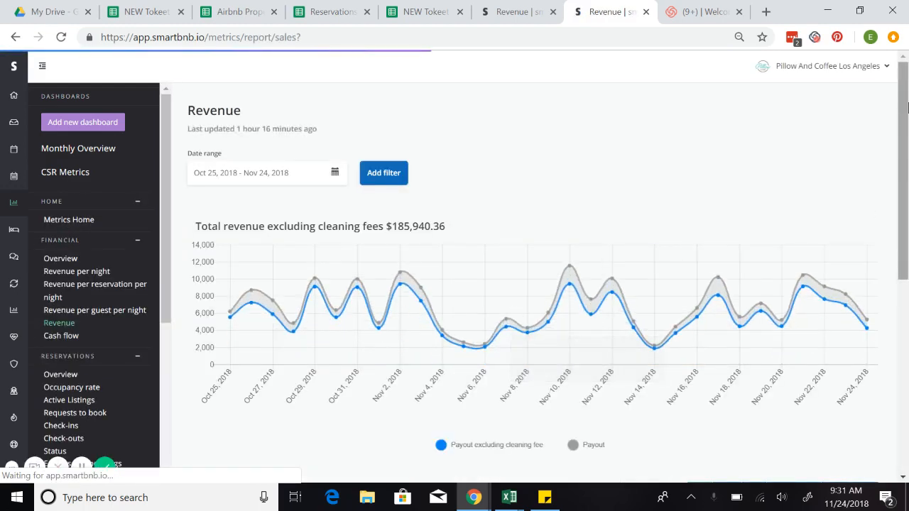
scroll(907, 222, "down", 6)
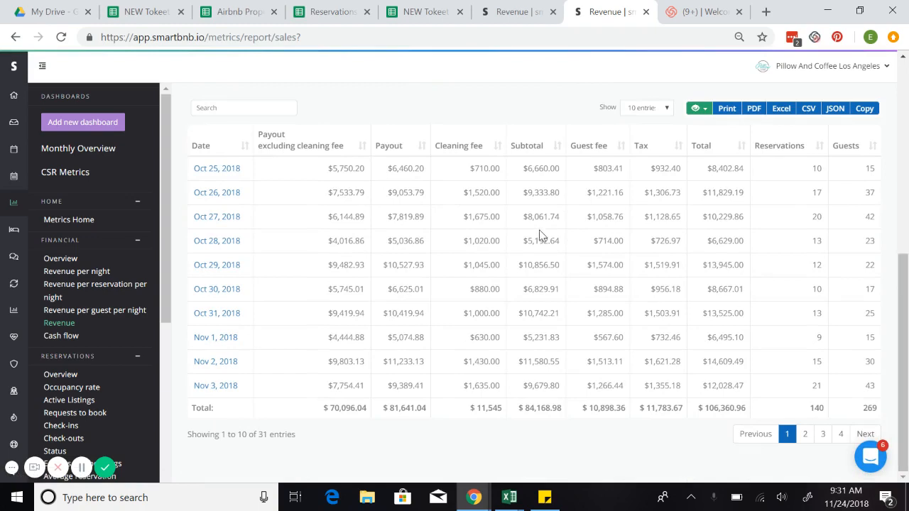
left_click(209, 175)
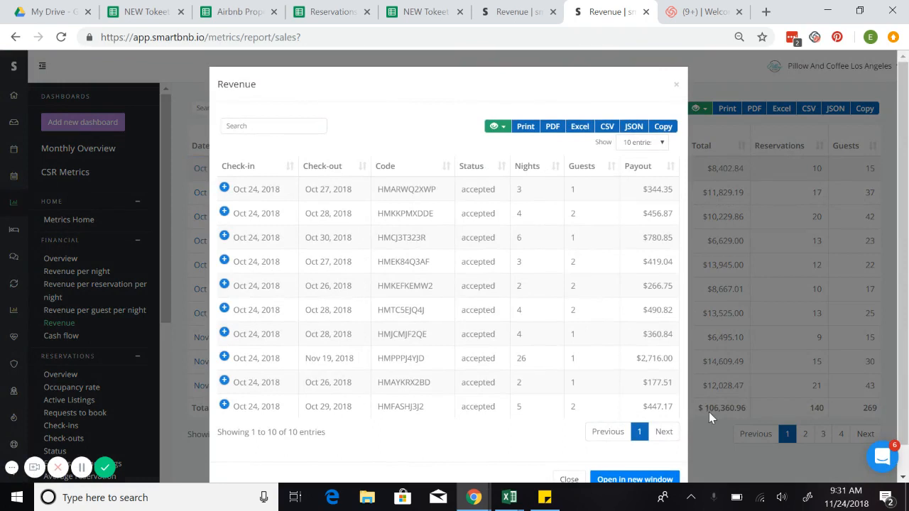
left_click(644, 479)
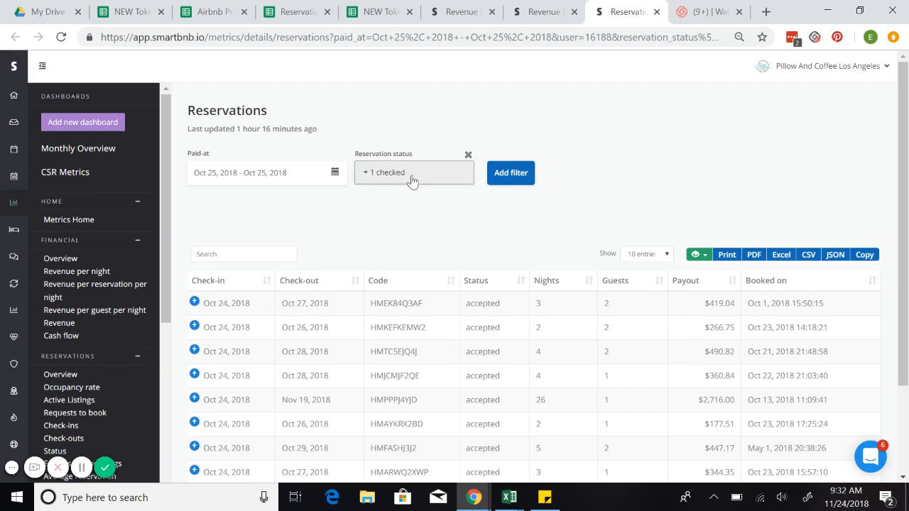
Step: Look through the available reservation status filter options, keeping only Accepted selected
left_click(440, 186)
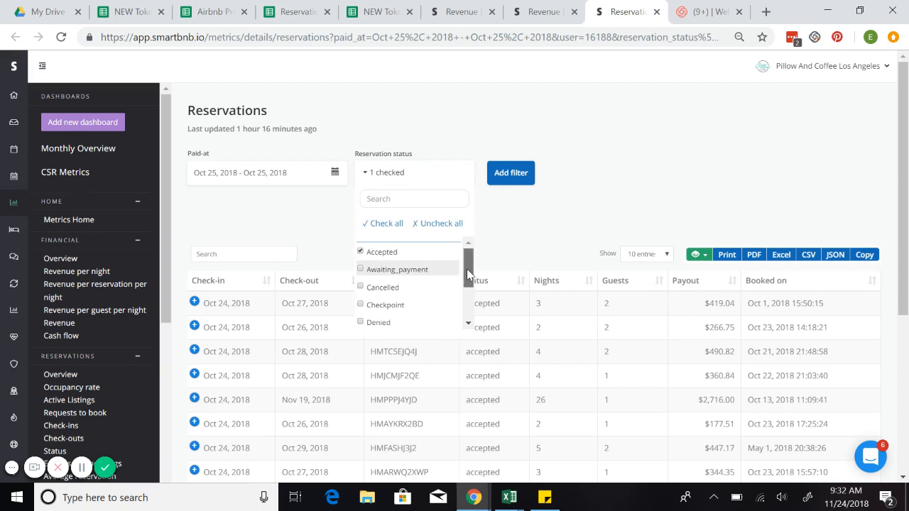
mouse_move(467, 268)
left_mouse_down()
mouse_move(463, 321)
mouse_move(468, 264)
left_mouse_up()
left_click(521, 225)
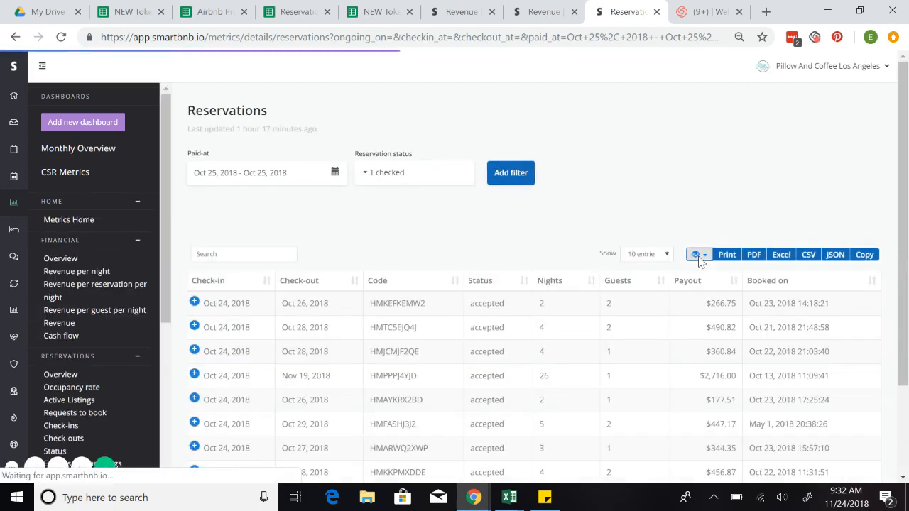
Step: Hide the Status column from the reservations table
left_click(697, 255)
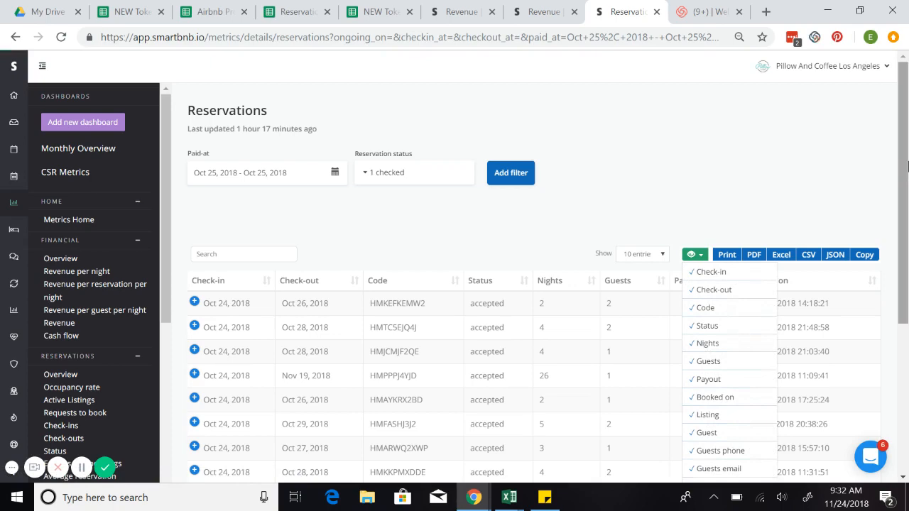
left_click_drag(908, 166, 907, 202)
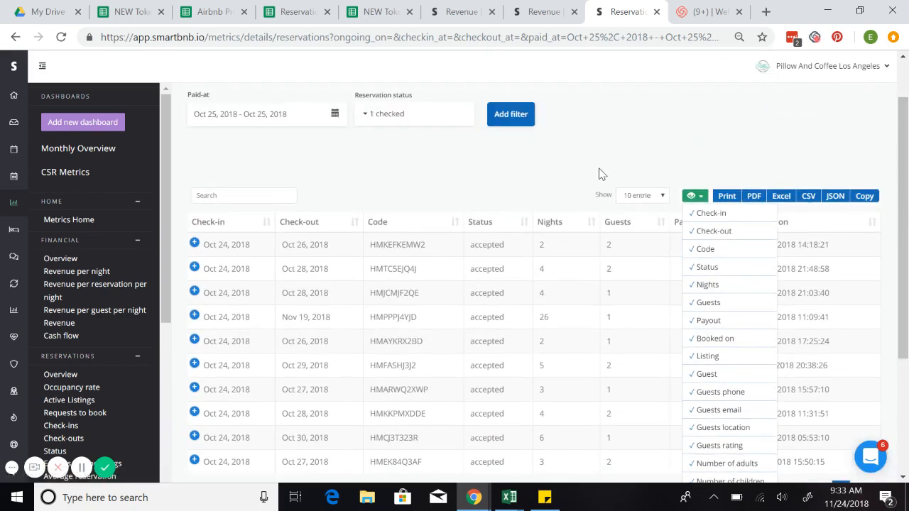
left_click(710, 268)
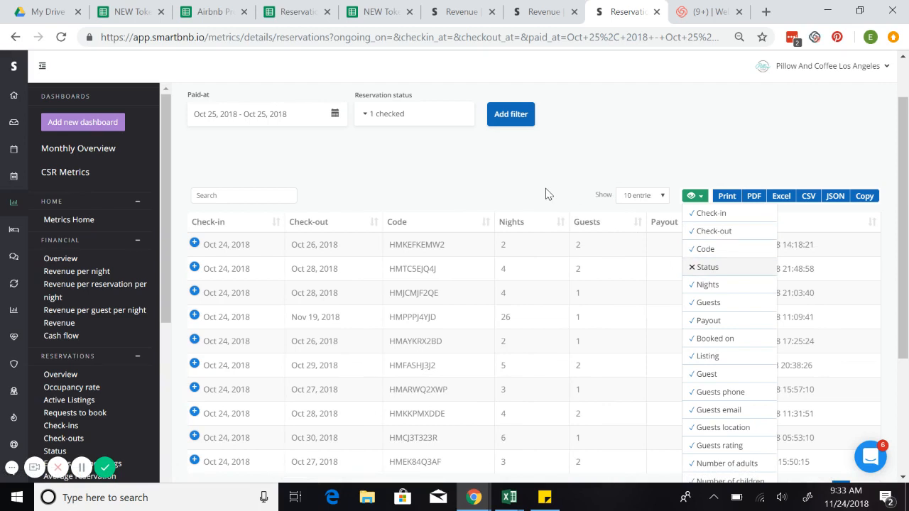
left_click(653, 154)
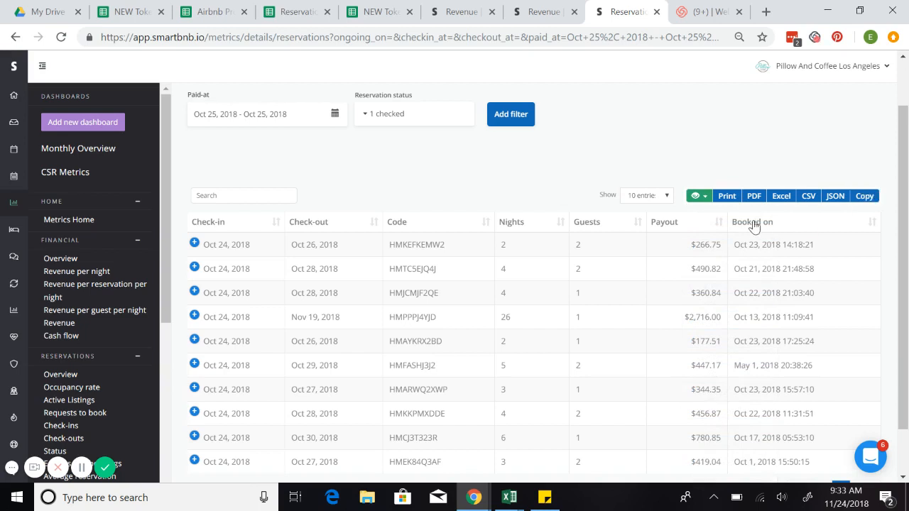
Step: Export the reservations table as an Excel file and open it in Excel, allowing the content recovery
left_click(781, 196)
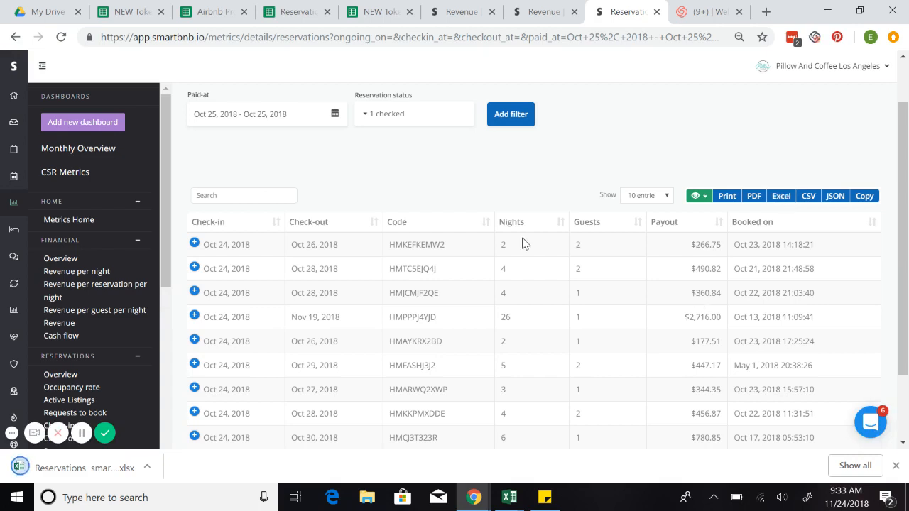
left_click(75, 470)
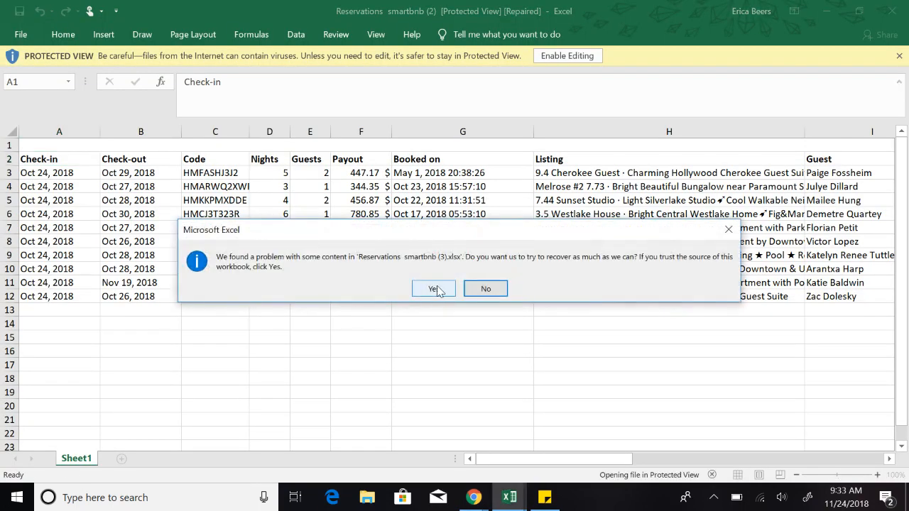
left_click(428, 289)
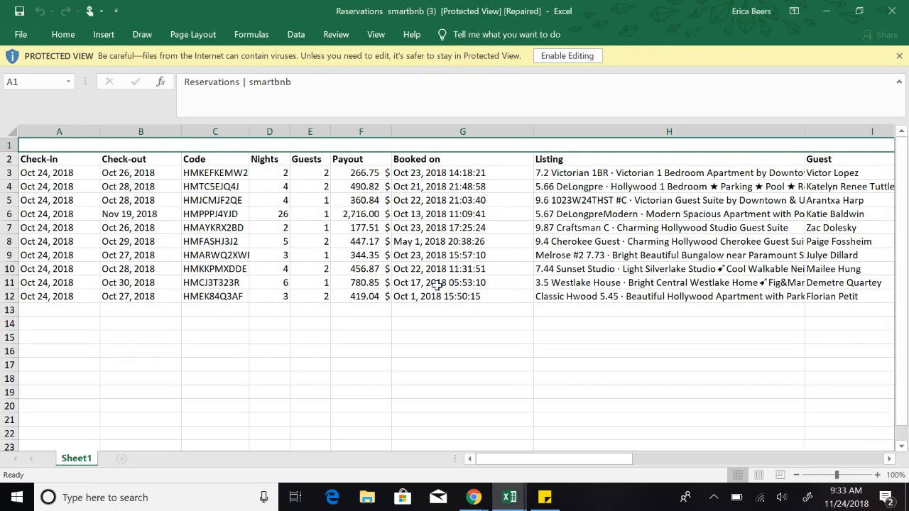
Step: Examine the exported workbook's columns along the header row from Check-out through Guest fee
left_click(105, 325)
key("Up")
key("Up")
key("Up")
key("Up")
key("Up")
key("Up")
key("Up")
key("Up")
key("Up")
key("Up")
key("Up")
key("Up")
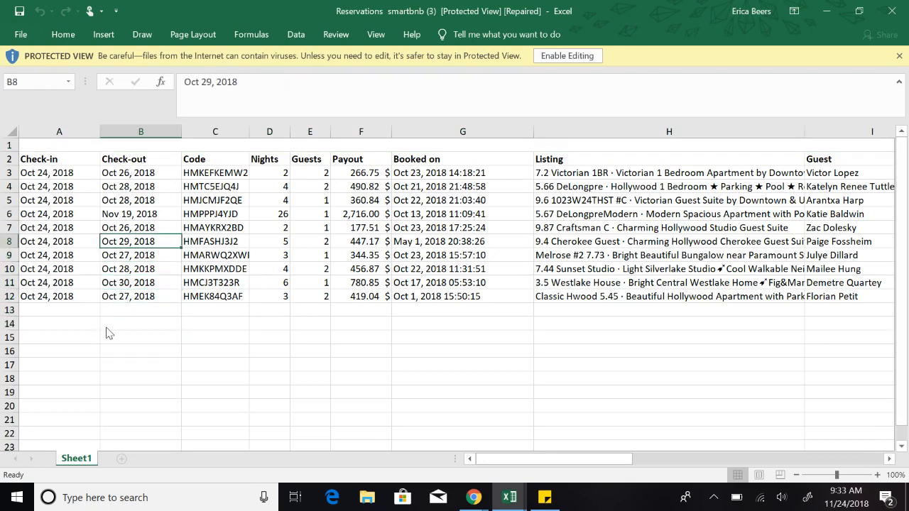
key("Right")
key("Right")
key("Right")
key("Right")
key("Right")
key("Right")
key("Right")
key("Right")
key("Right")
key("Right")
key("Right")
key("Right")
key("Right")
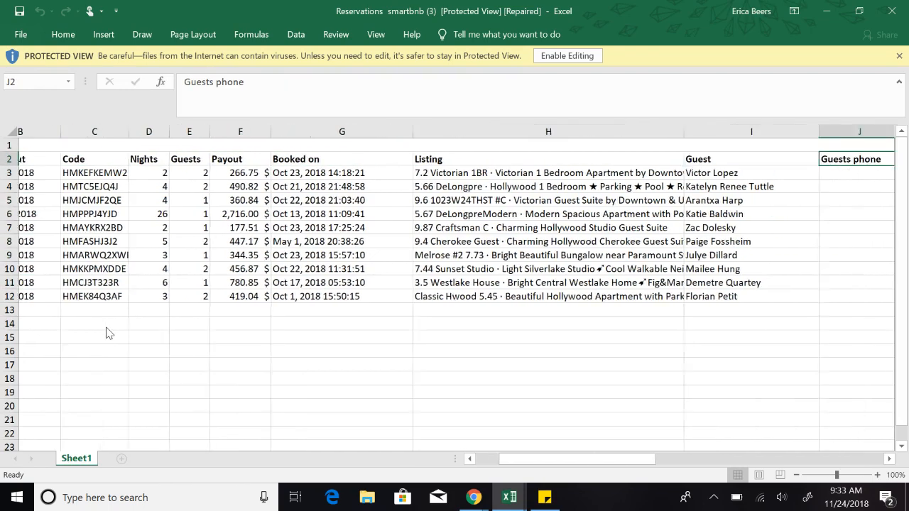
key("Right")
key("Right")
key("Right")
key("Right")
key("Right")
key("Right")
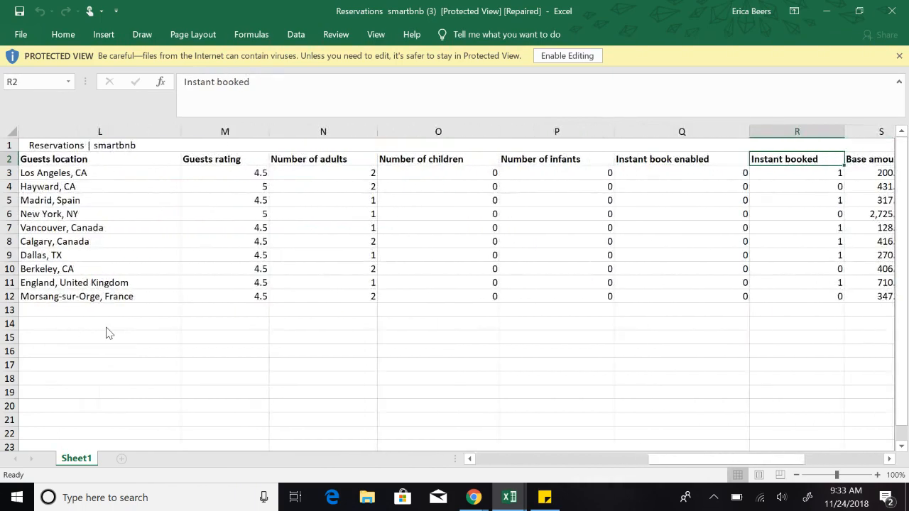
key("Right")
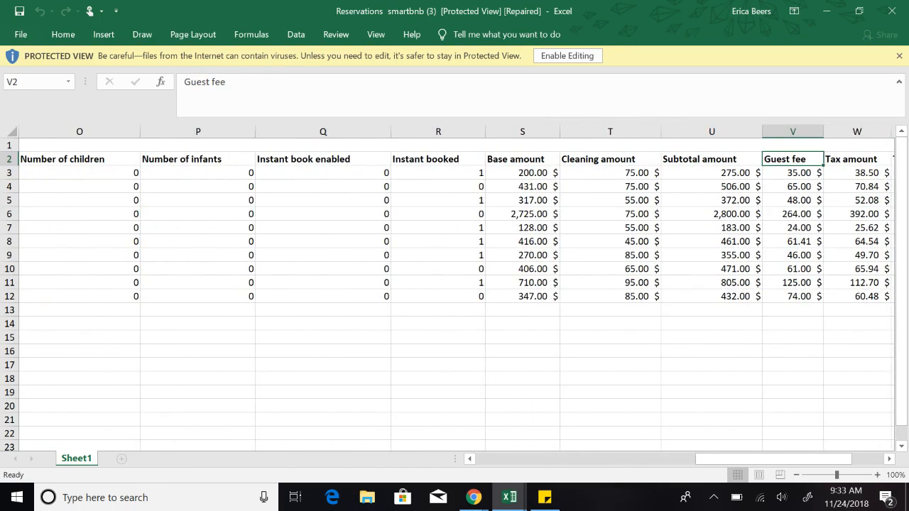
Step: Switch back to Smartbnb in Chrome, export the reservations table as CSV and open the file in Excel
key("alt+Tab")
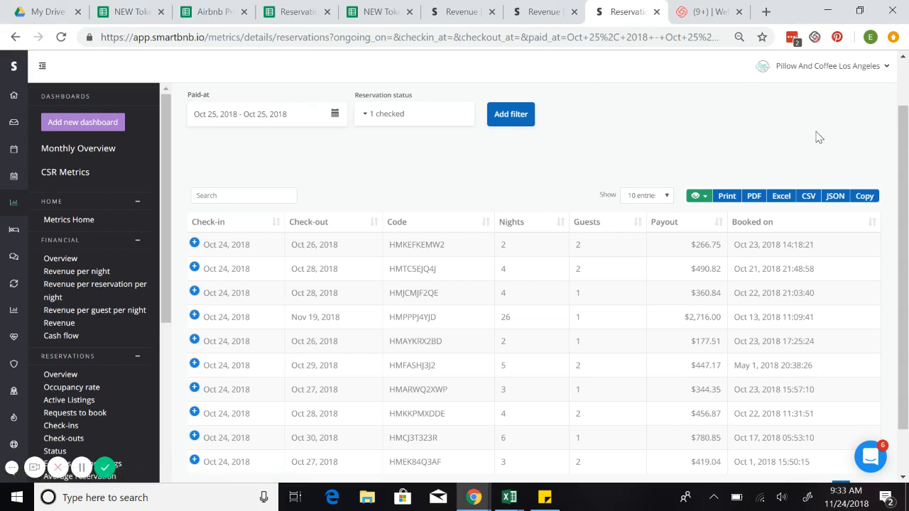
left_click(807, 203)
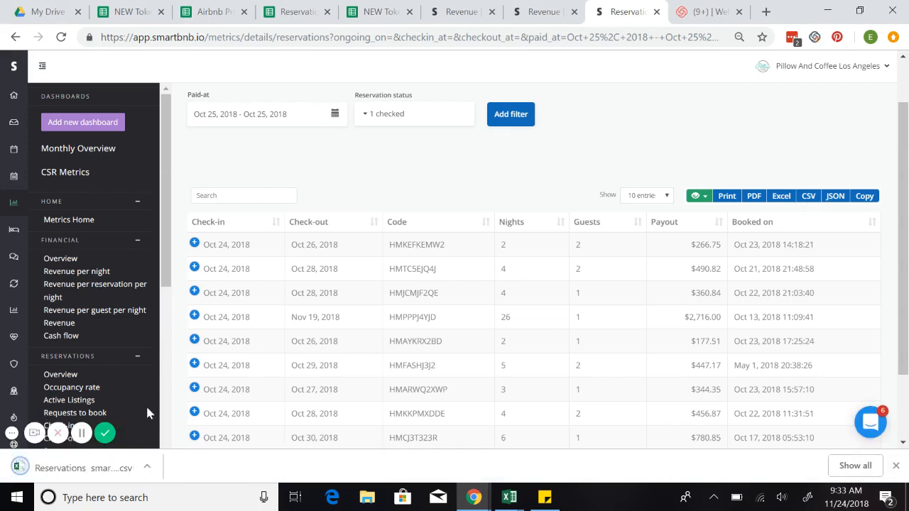
left_click(83, 468)
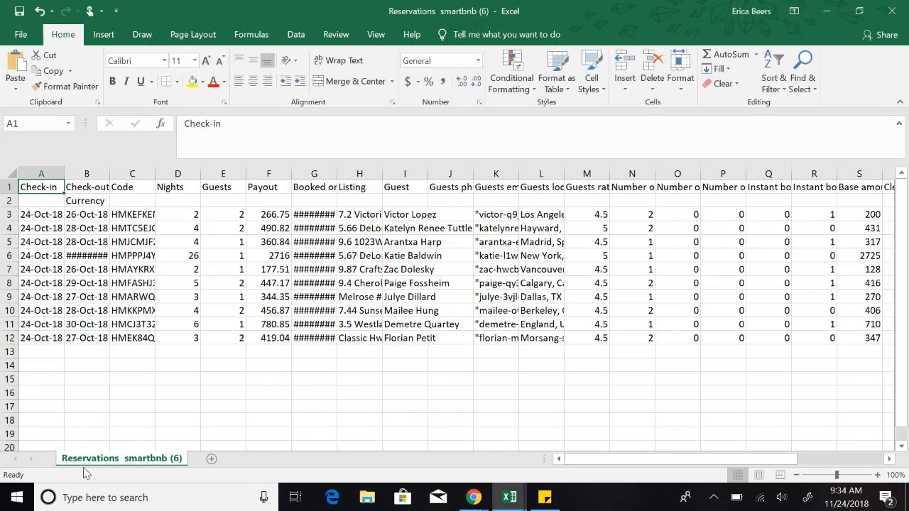
Step: Delete the extra row 2 containing only Currency from the CSV sheet
left_click(104, 201)
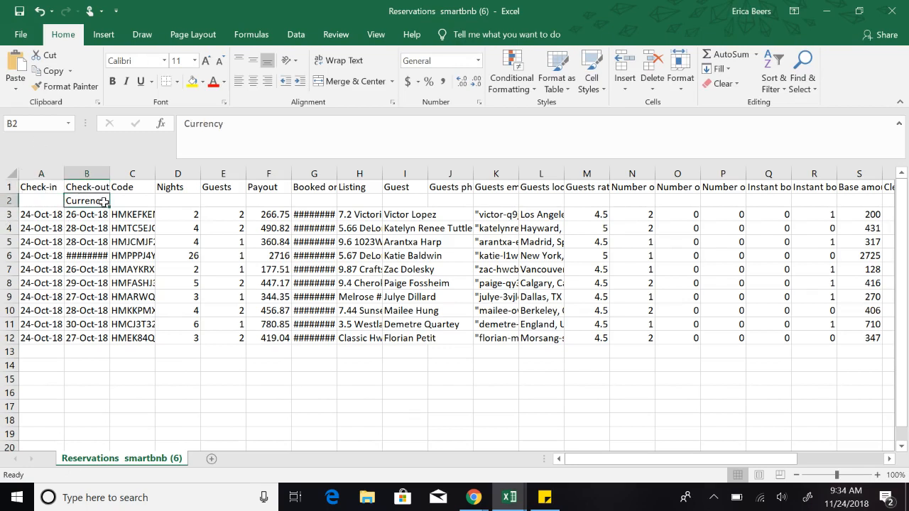
left_click(6, 200)
right_click(6, 200)
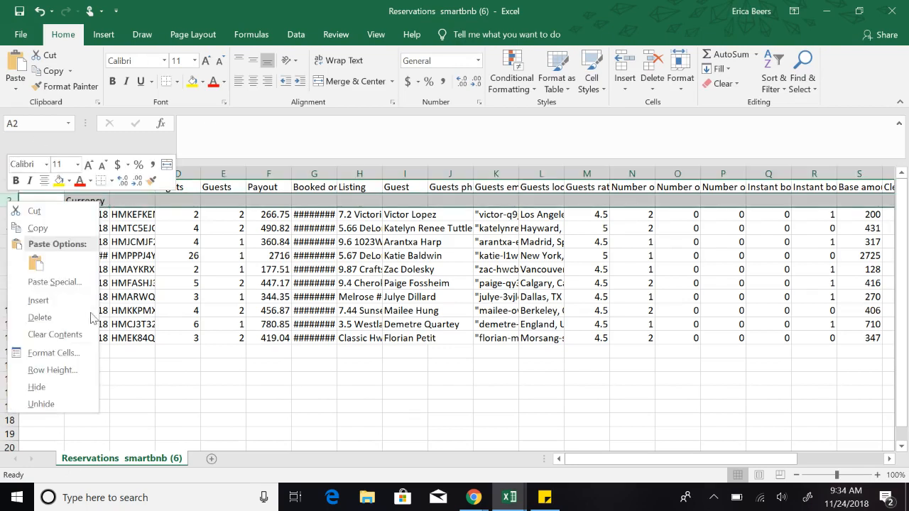
key("Escape")
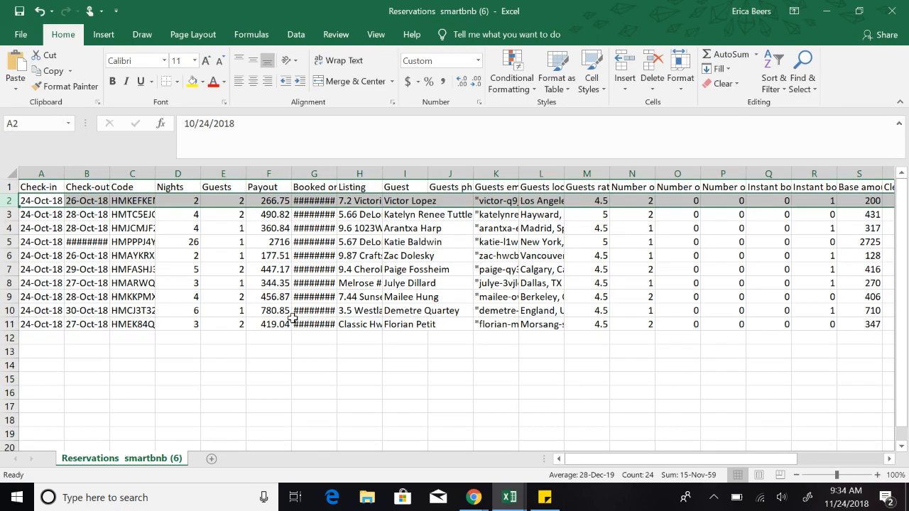
Step: Fit the Code and Listing columns to their contents and inspect the garbled character in the first listing's name
double_click(154, 168)
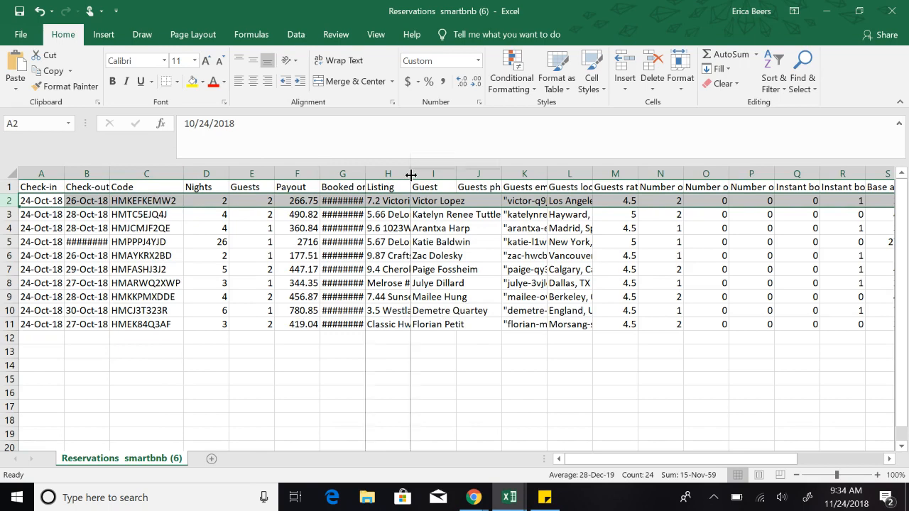
double_click(410, 174)
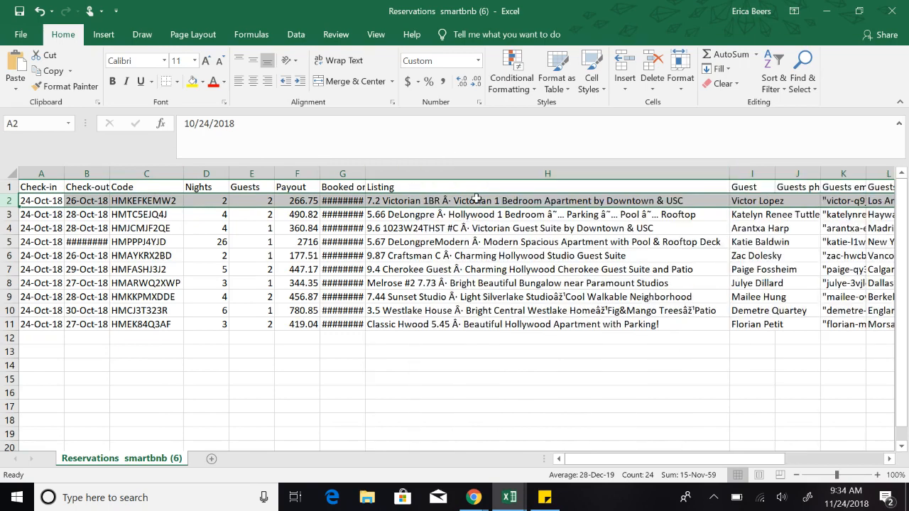
left_click(429, 203)
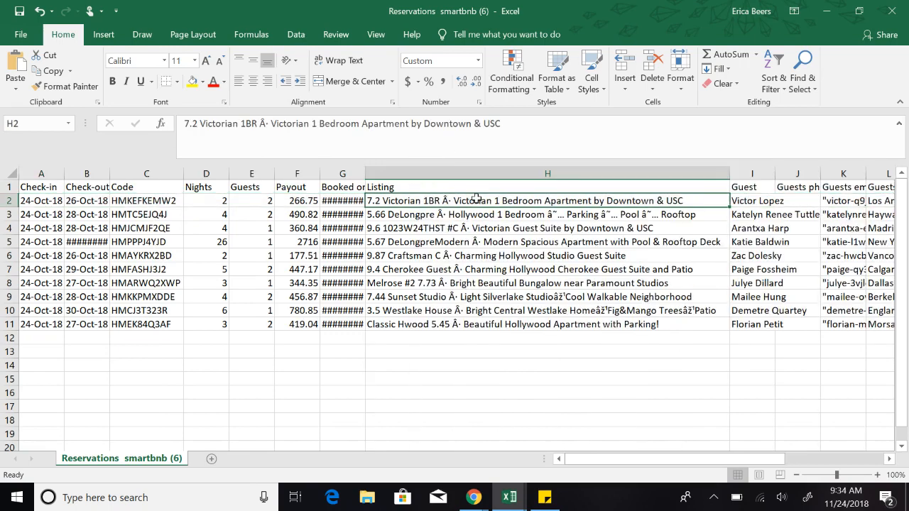
double_click(265, 125)
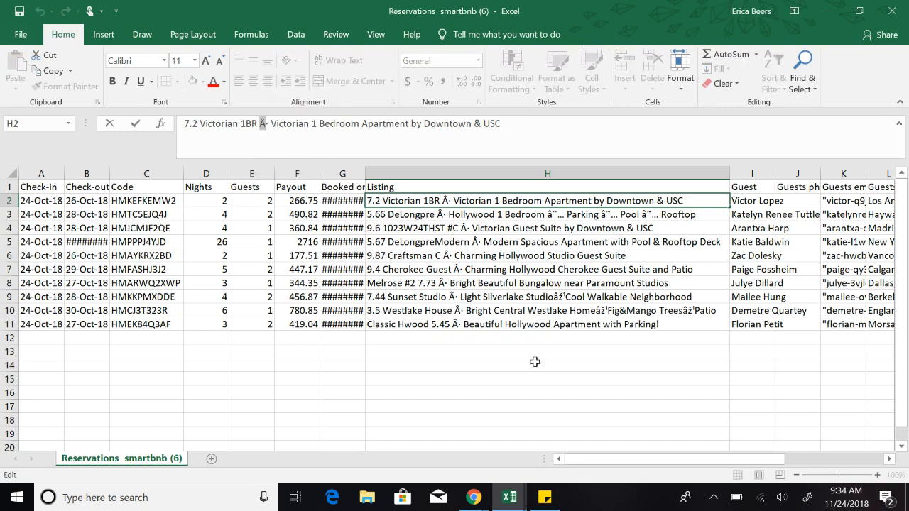
Step: Inspect the stray characters in the first reservation's Security price value without changing it, and return to the first columns
left_click_drag(596, 460, 792, 460)
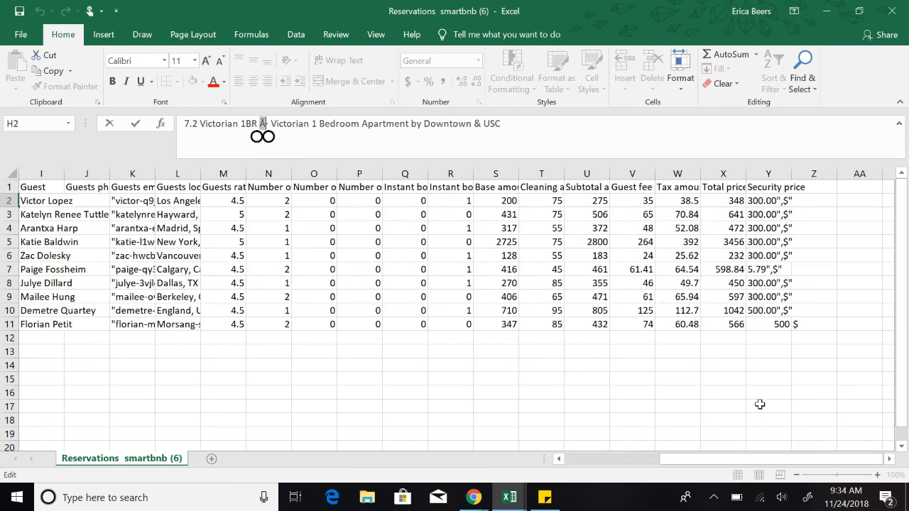
left_click(767, 203)
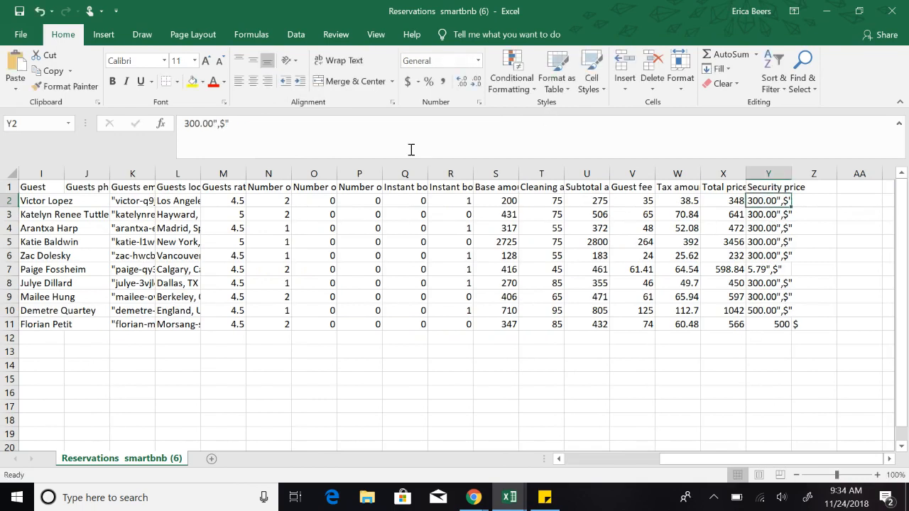
left_click_drag(213, 123, 235, 121)
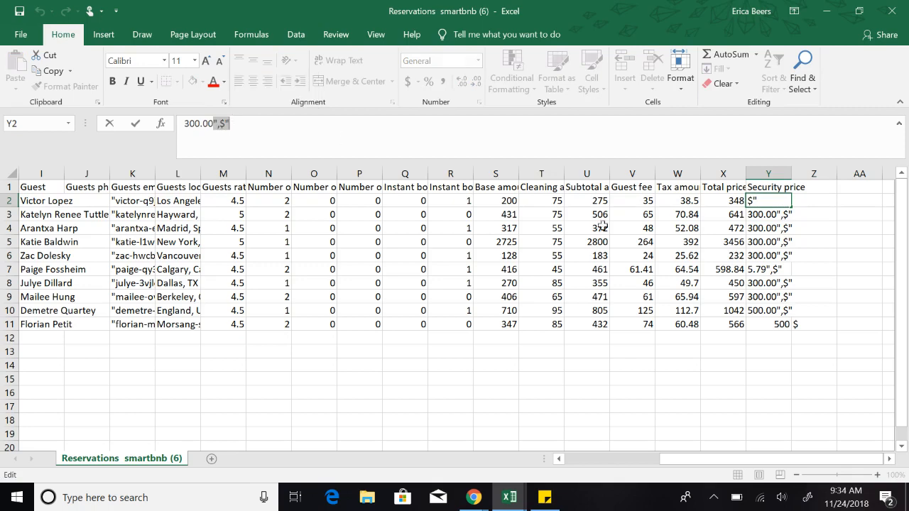
left_click(242, 356)
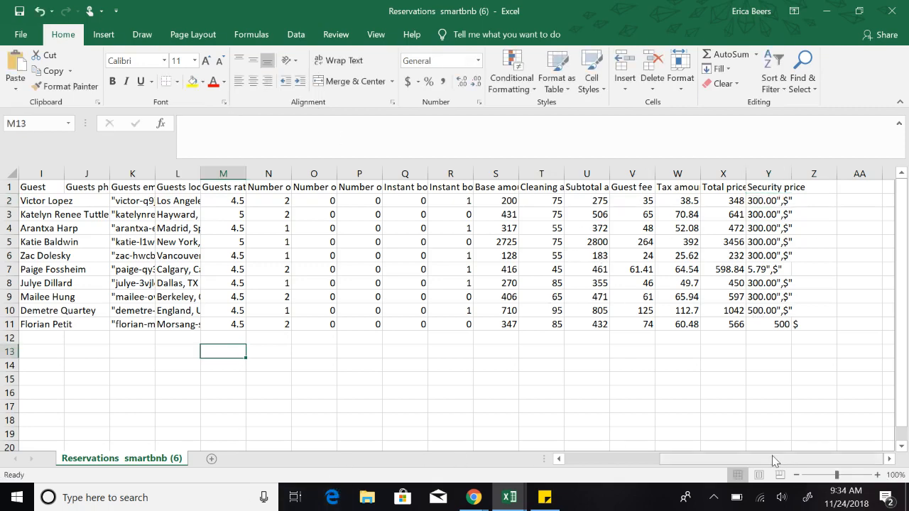
left_click_drag(771, 459, 319, 472)
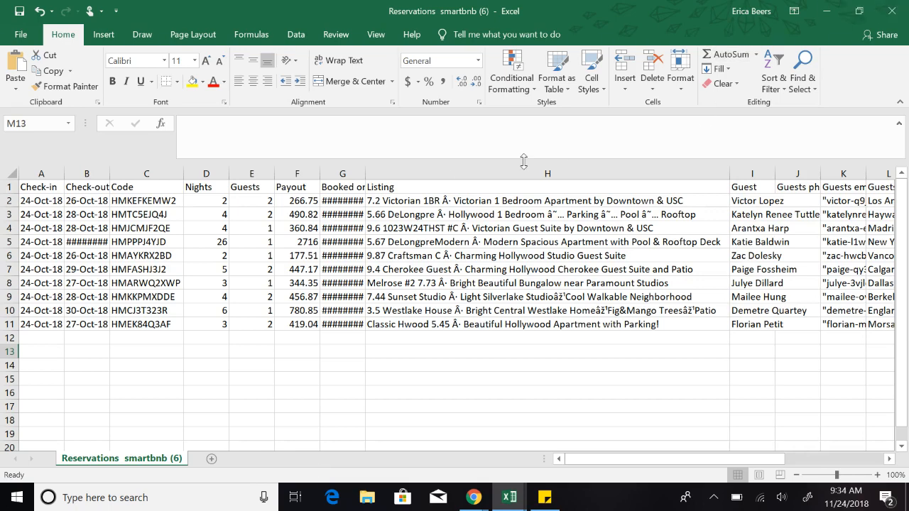
Step: Switch back to the Smartbnb reservations table in Chrome and hide its Code column
key("alt+Tab")
key("alt+Tab")
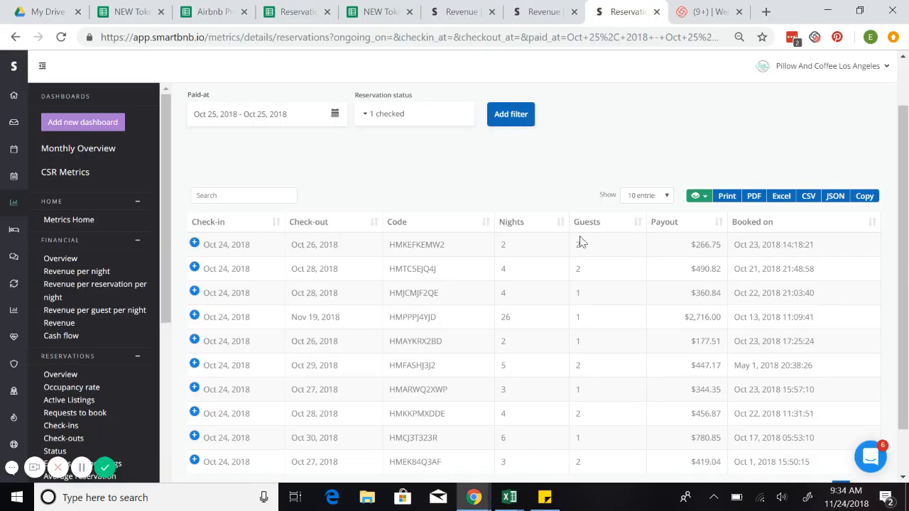
left_click(701, 199)
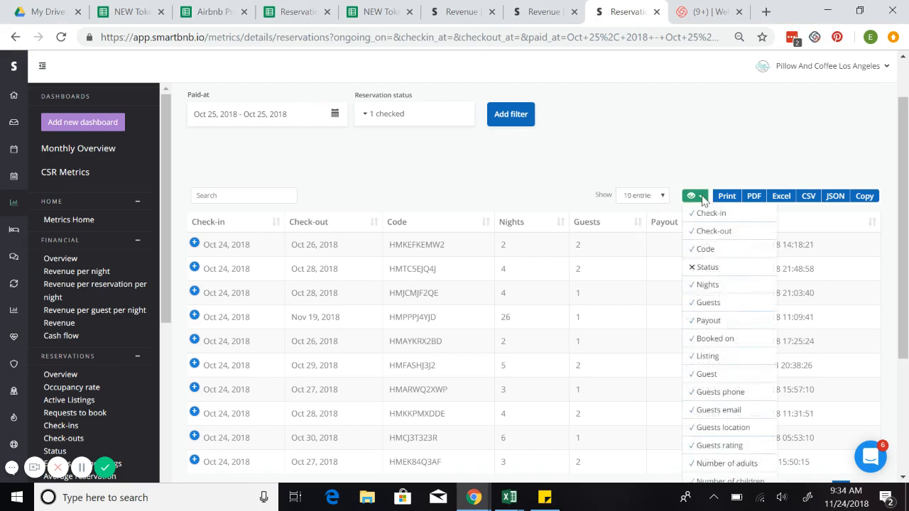
left_click(699, 255)
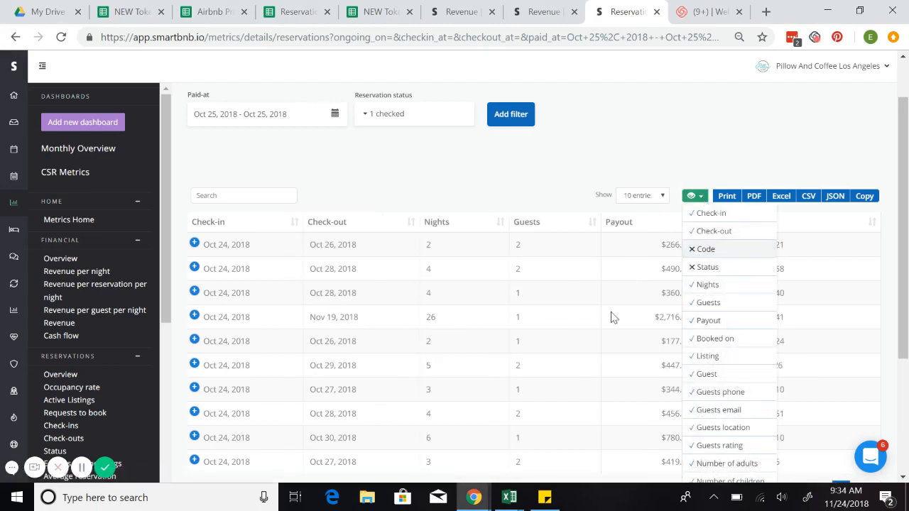
left_click(493, 201)
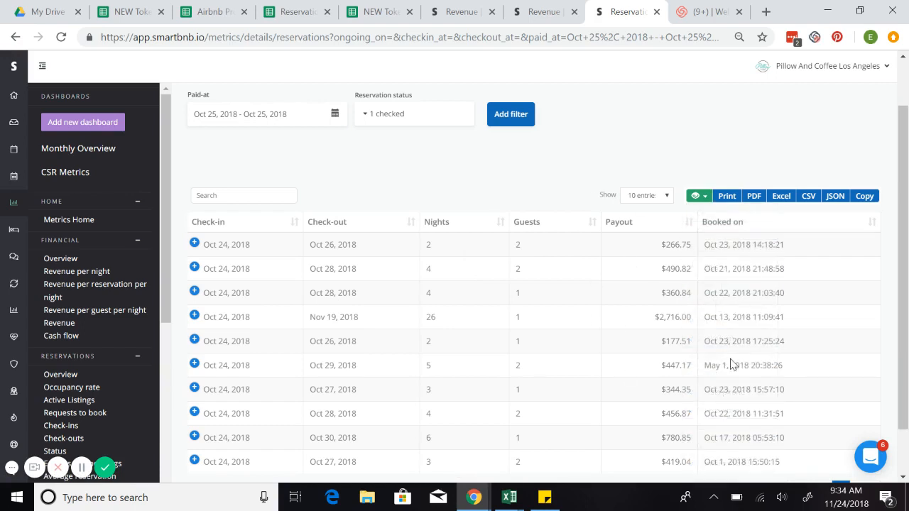